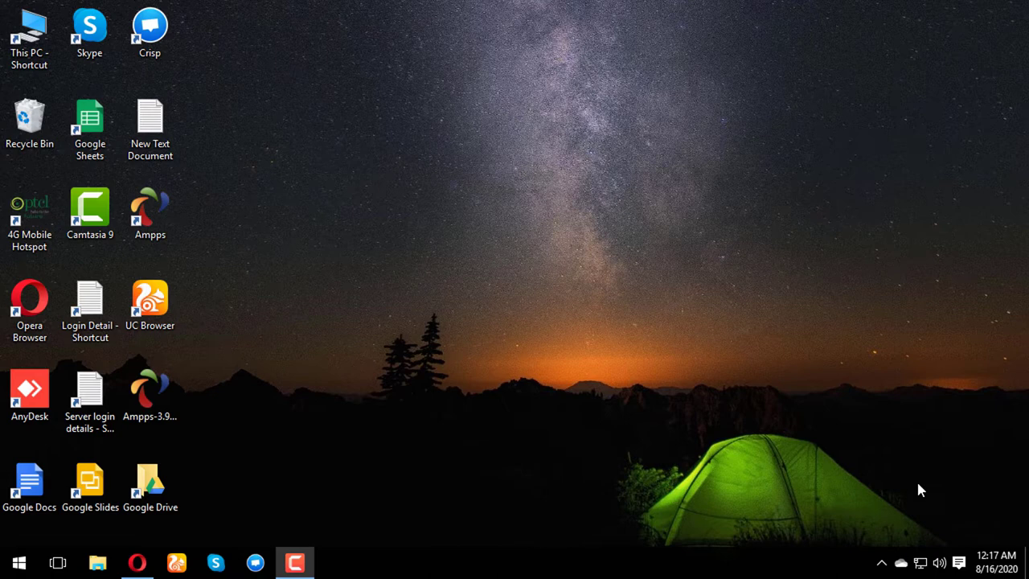
Switch to the Opera browser and, from the websiteforest instance's network details, open the VPC network's firewall rules
left_click(136, 563)
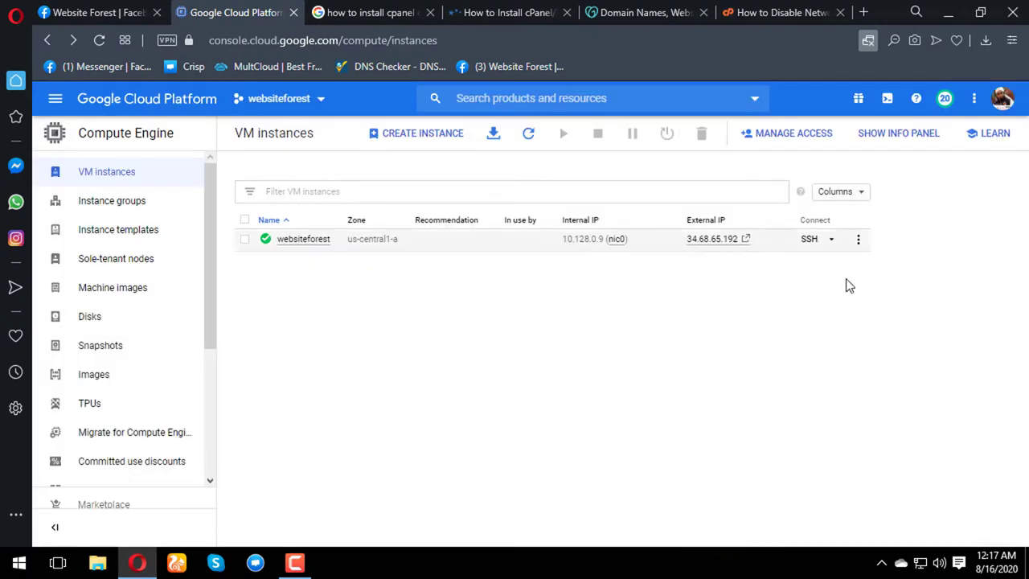
left_click(859, 239)
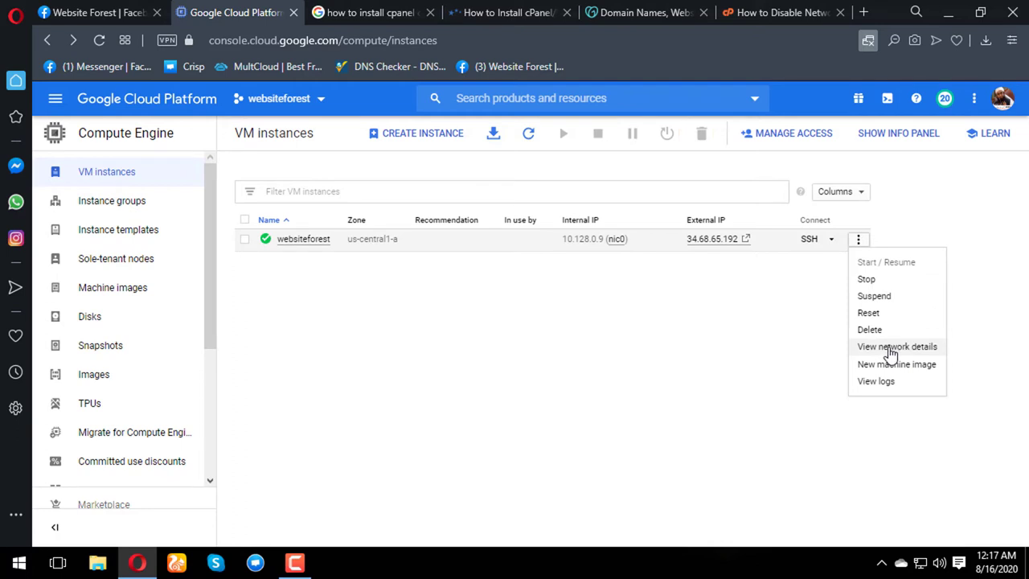
left_click(891, 352)
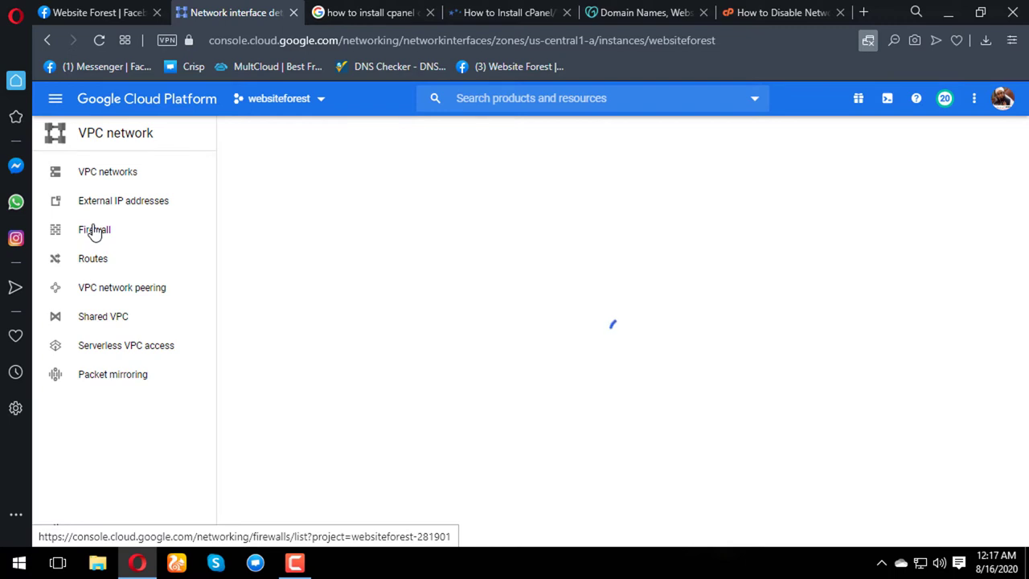
left_click(94, 231)
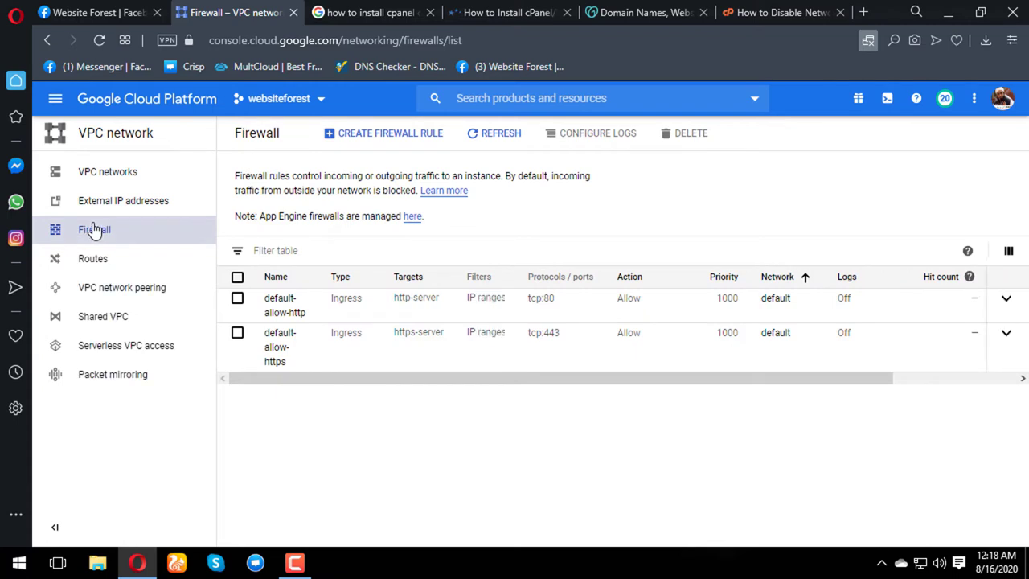
Start a new firewall rule with the name ssh and the description ssh
left_click(388, 137)
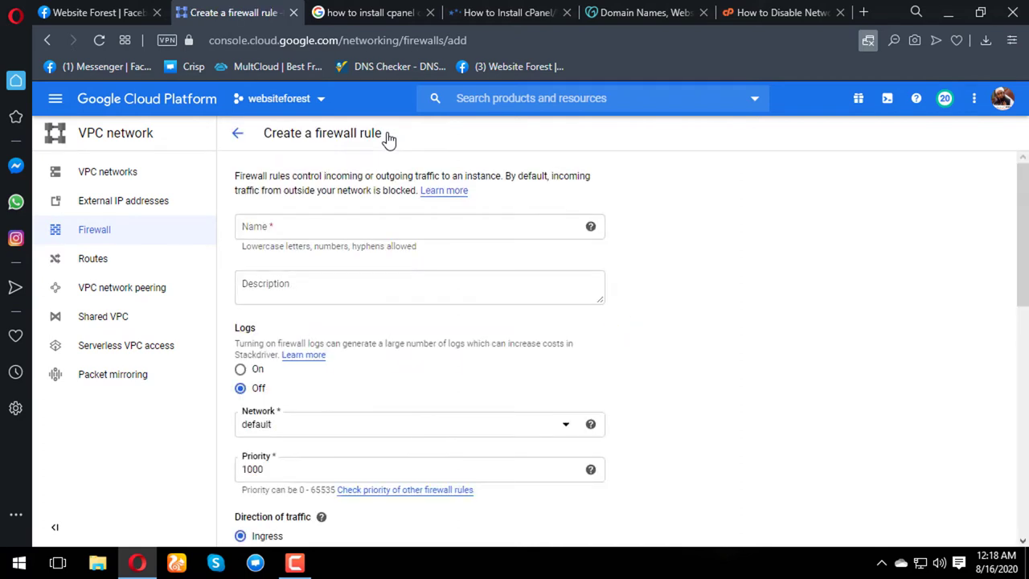
left_click(407, 217)
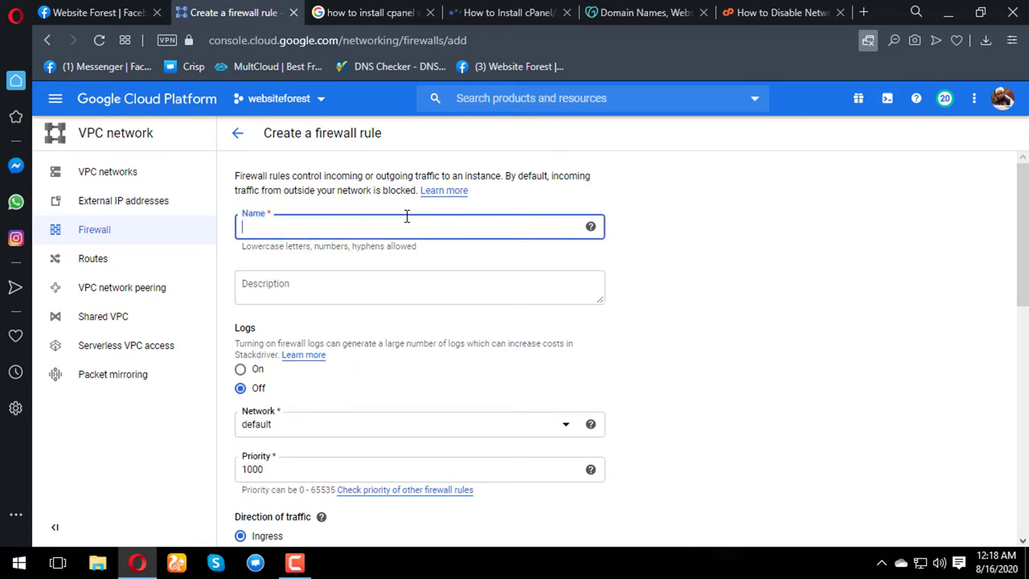
type("SS")
key("BackSpace")
key("BackSpace")
type("sshport")
key("Tab")
key("Tab")
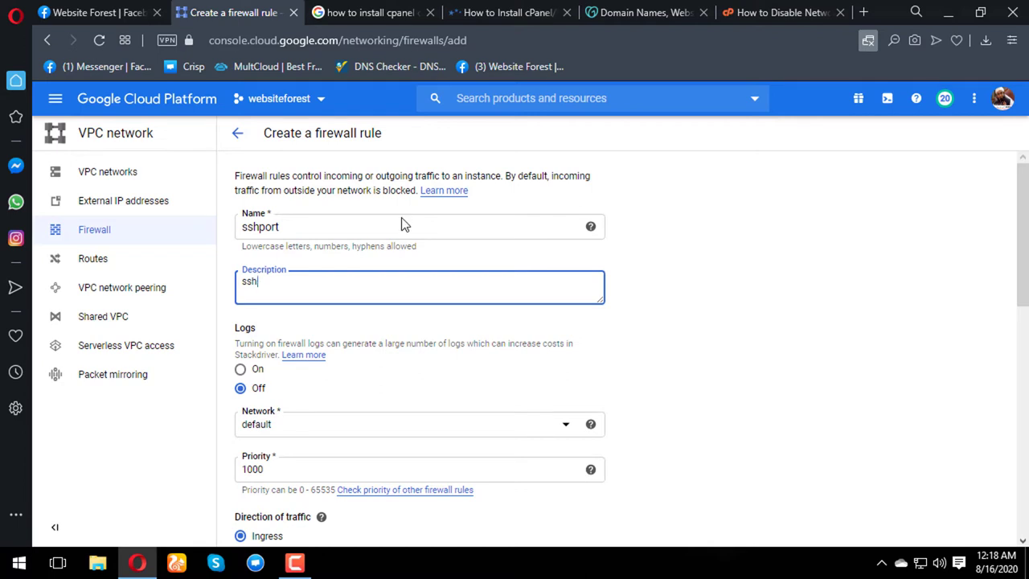
left_click(398, 221)
key("BackSpace")
key("BackSpace")
key("BackSpace")
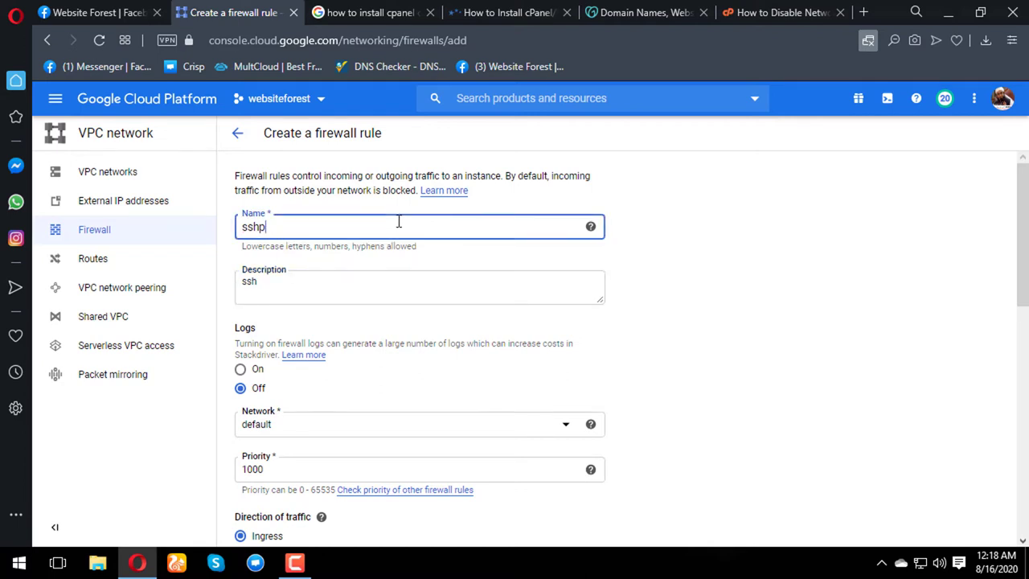
Apply the ssh rule to all instances in the network and set its source IP range to 0.0.0.0/0
scroll(422, 439, "down", 3)
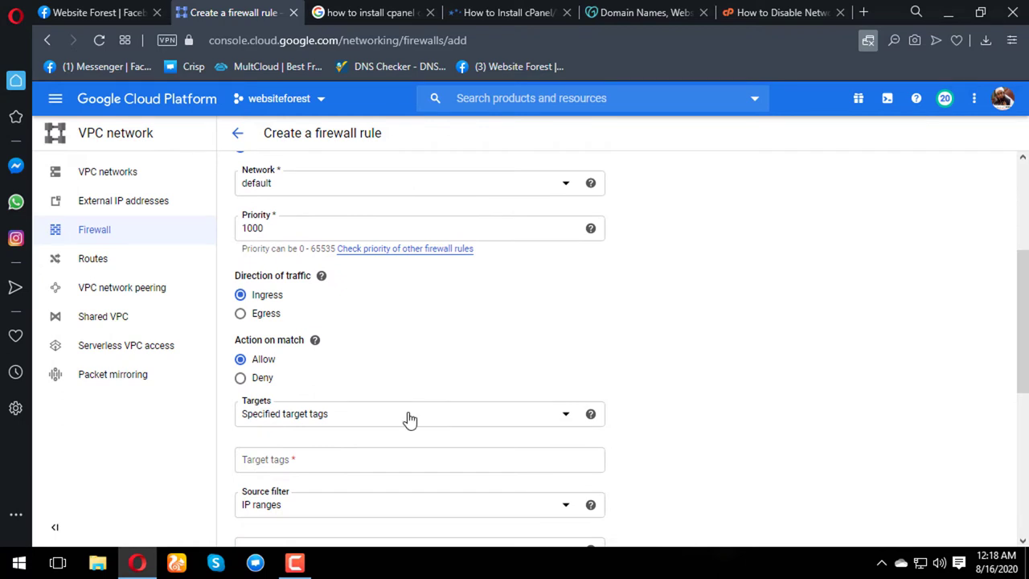
left_click(409, 418)
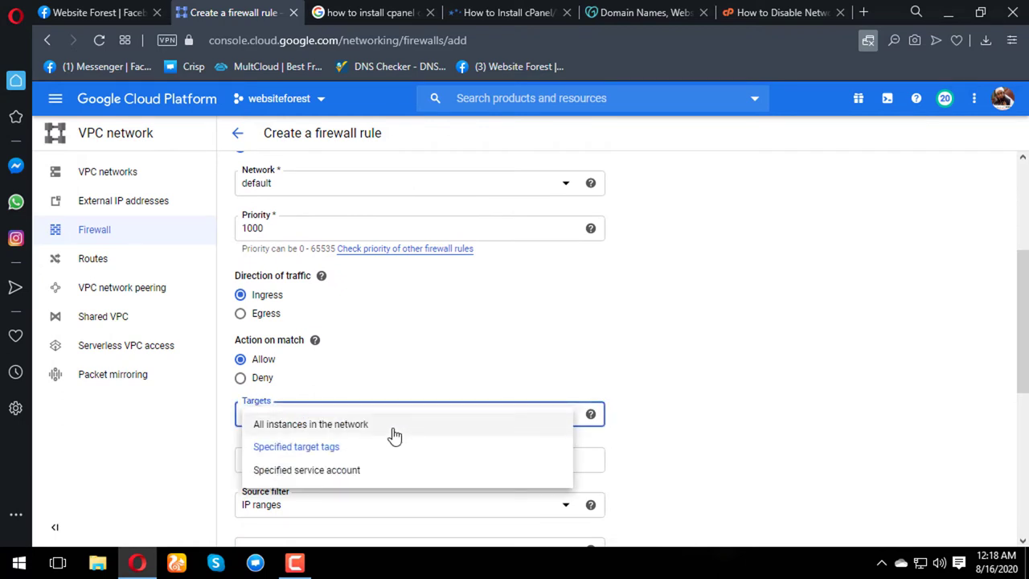
left_click(391, 431)
scroll(386, 418, "down", 1)
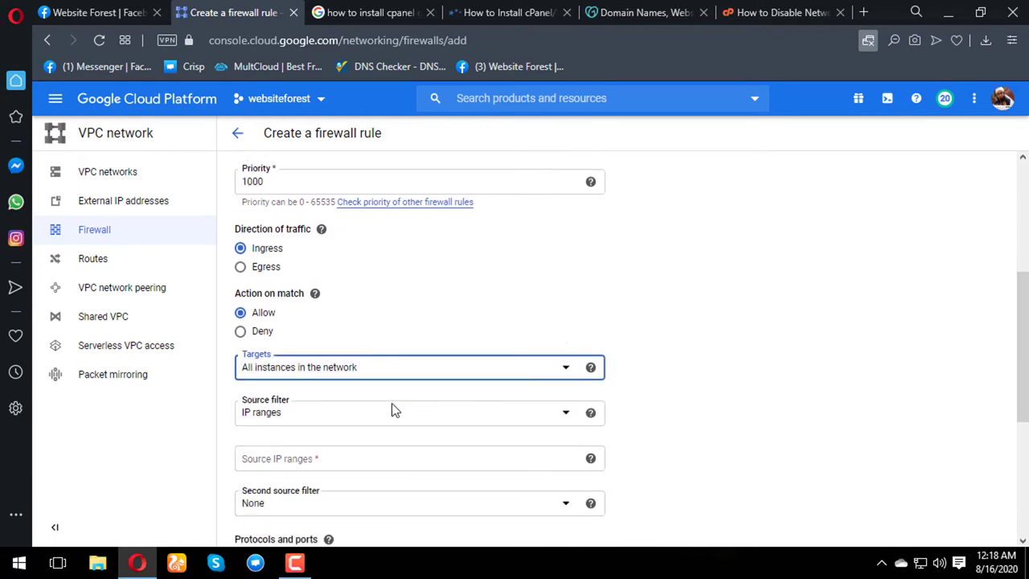
left_click(367, 430)
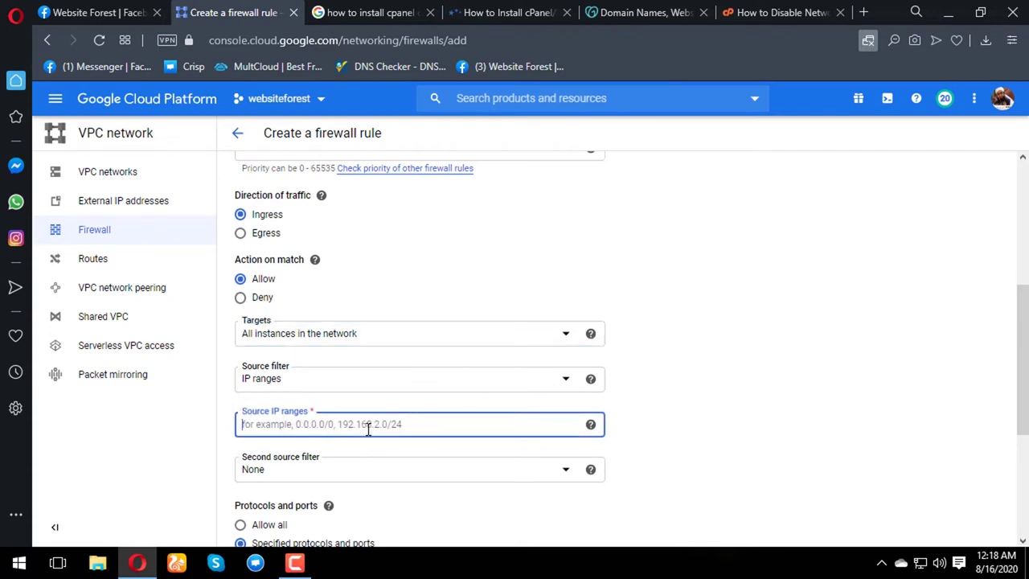
type("0.0")
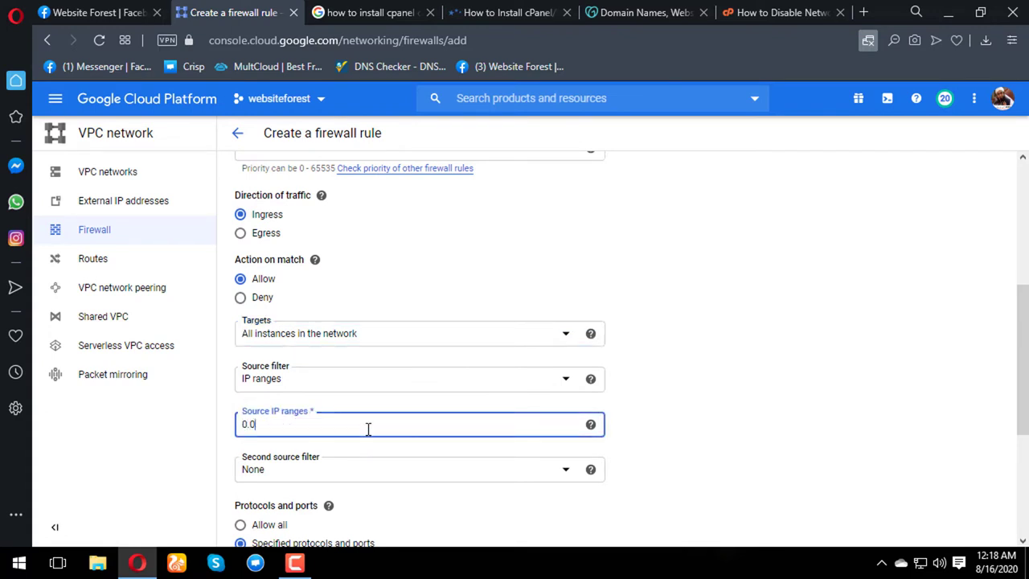
type(".0.0/0")
Specify TCP port 22 for the ssh rule and create it
scroll(335, 409, "down", 3)
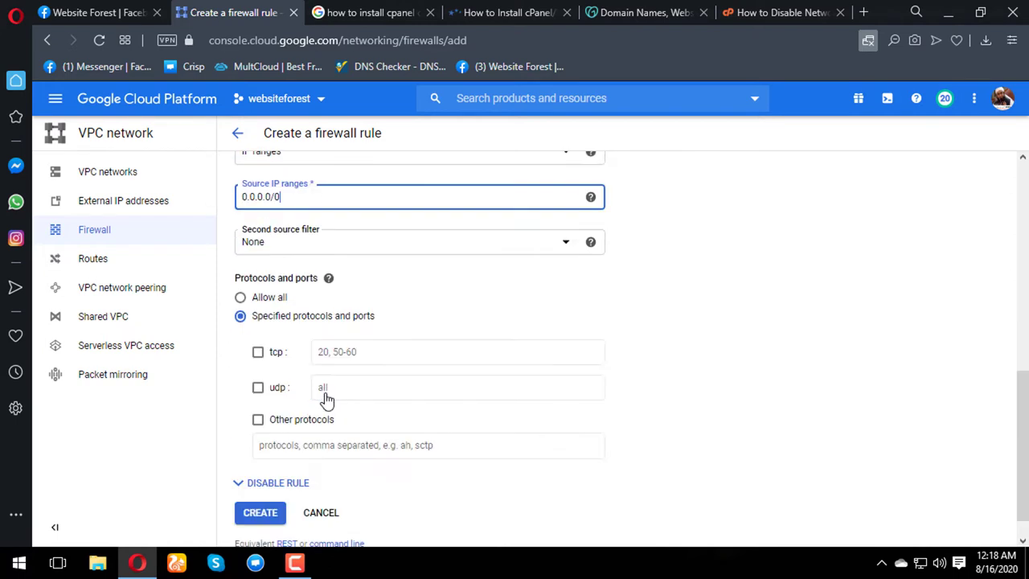
left_click(365, 337)
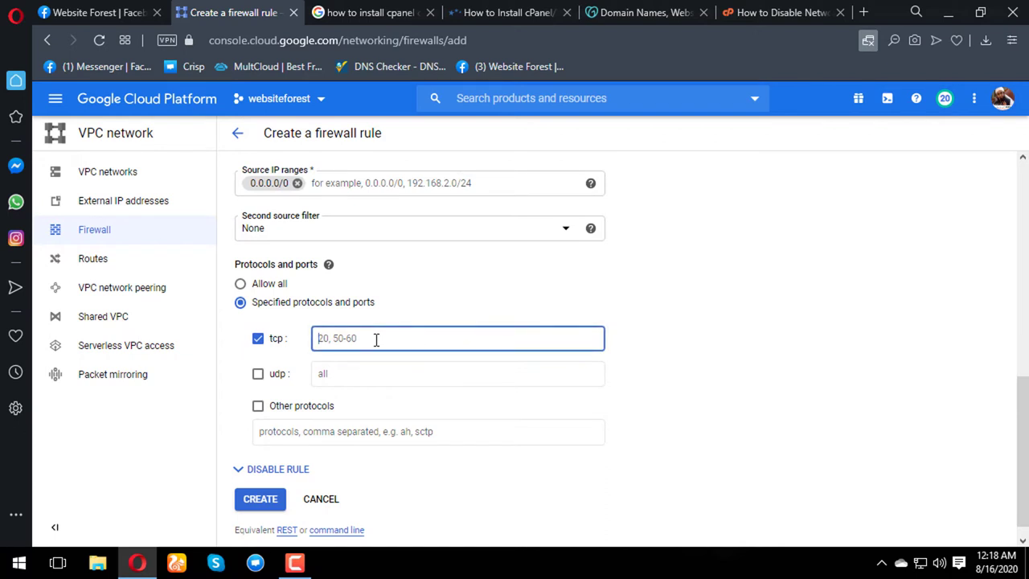
type("22")
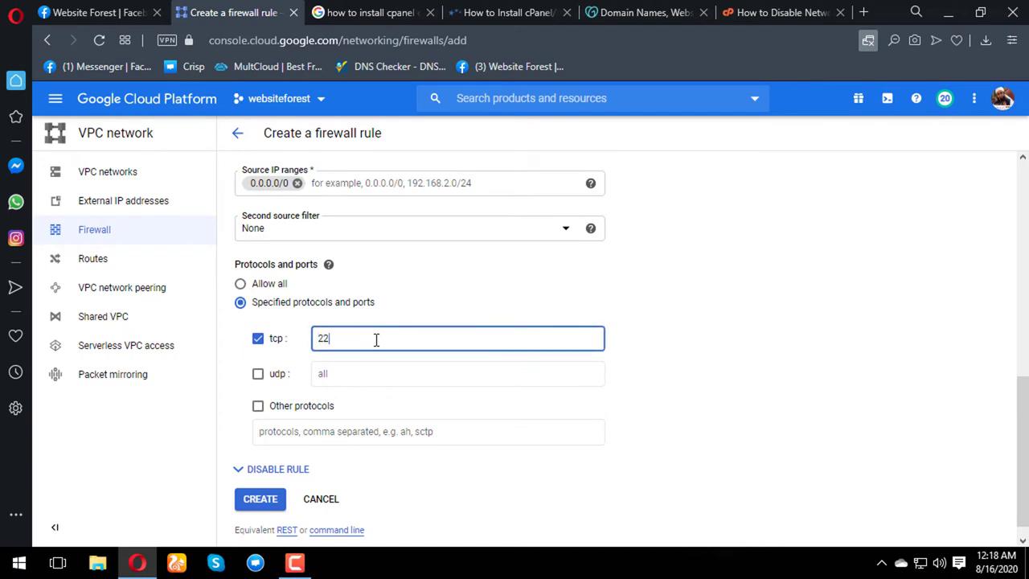
left_click(274, 497)
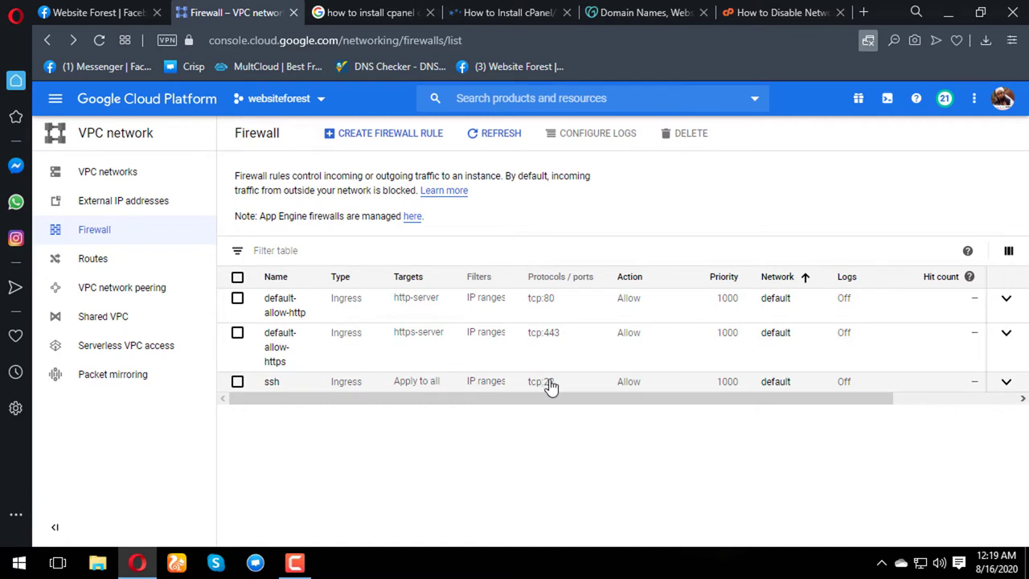
Start another firewall rule with the name cpanel and the description cpanel
left_click(415, 142)
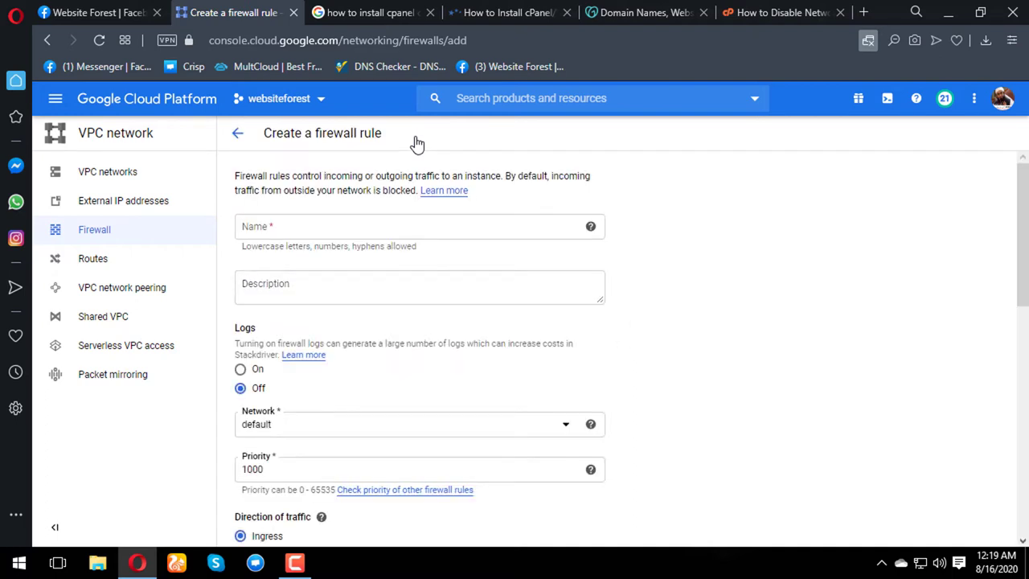
left_click(414, 228)
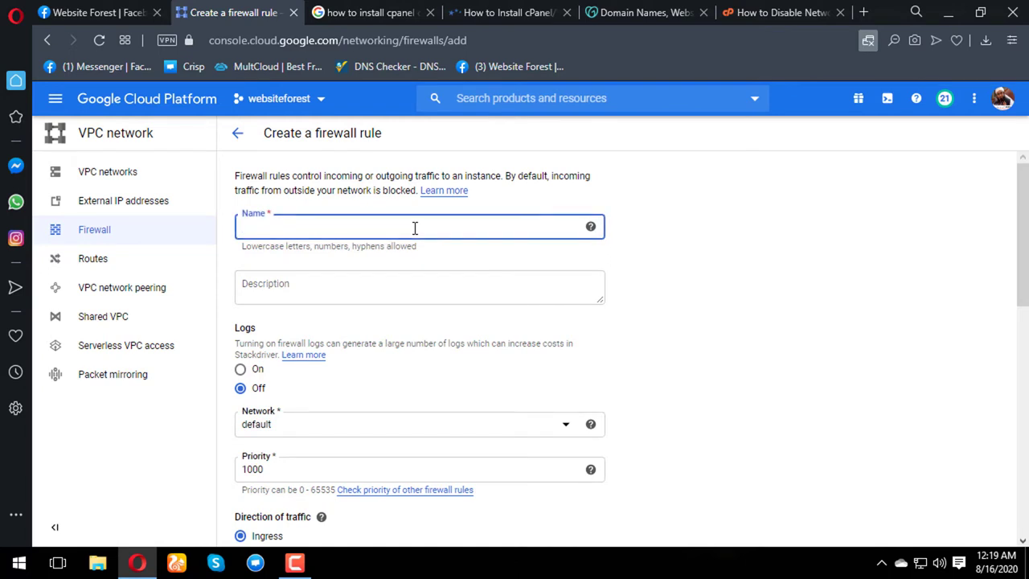
type("cpanel")
left_click(413, 281)
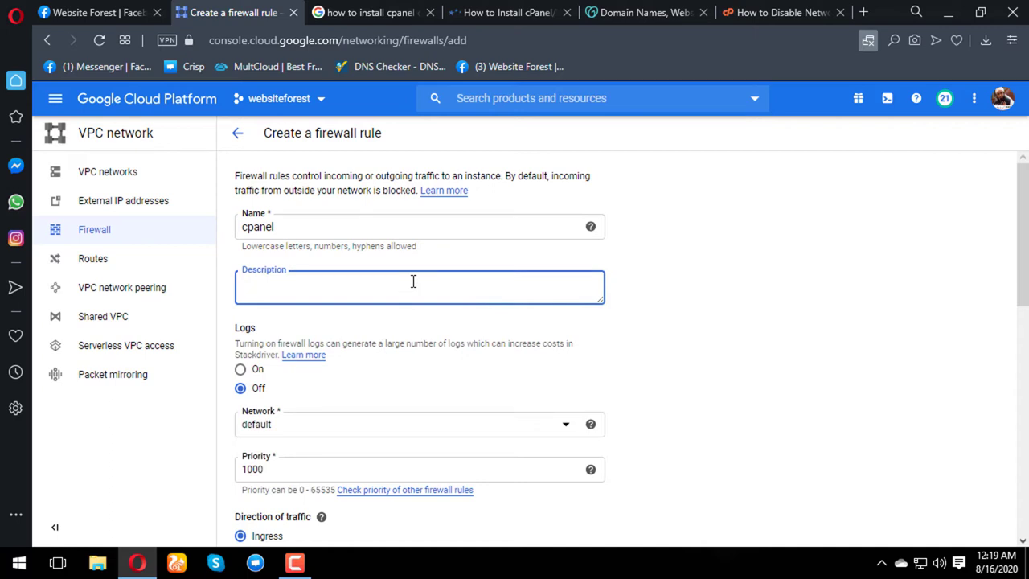
type("cpanel")
Apply the cpanel rule to all instances in the network and set its source IP range to 0.0.0.0/0
scroll(366, 316, "down", 4)
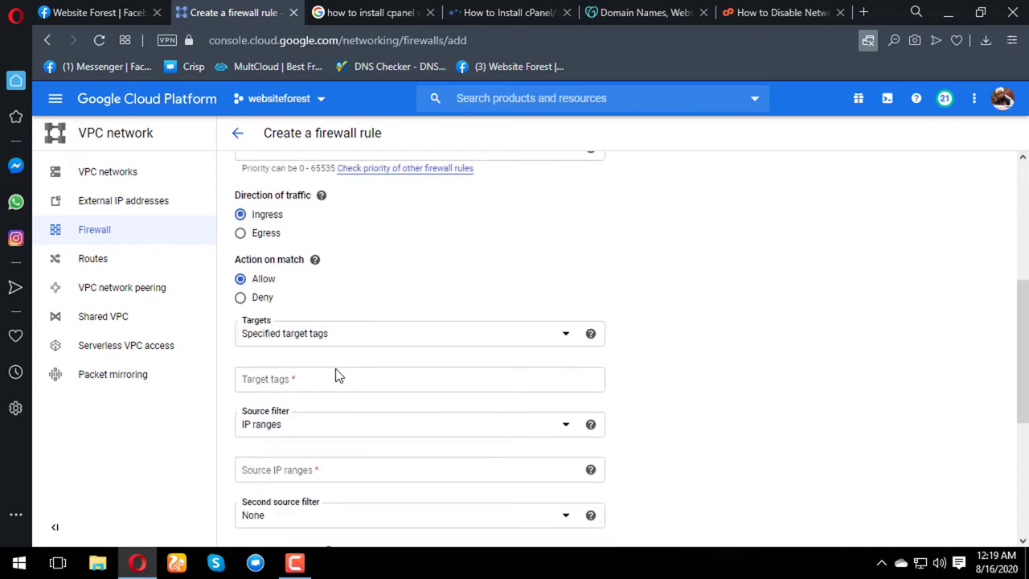
left_click(340, 344)
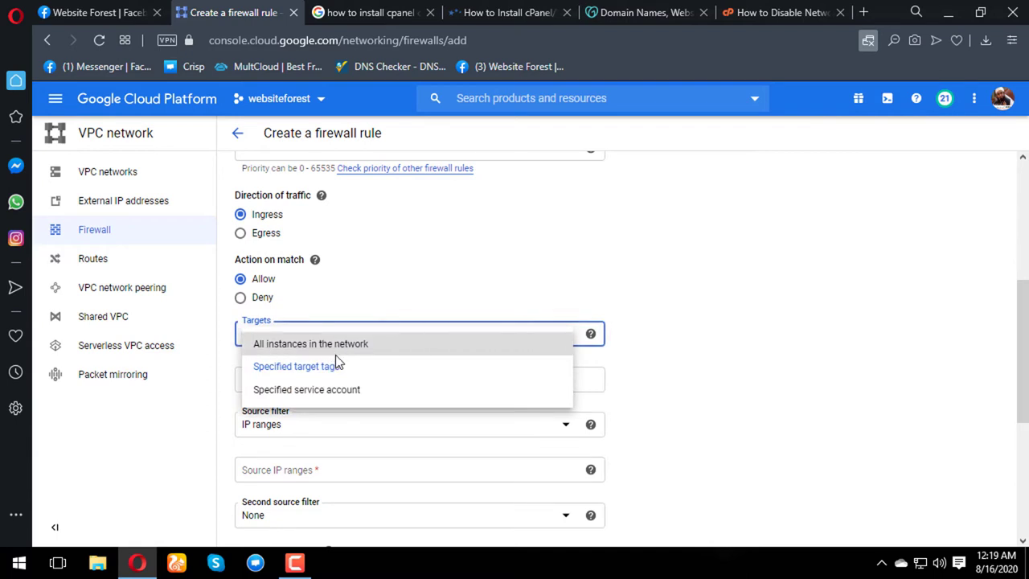
left_click(335, 355)
left_click(345, 423)
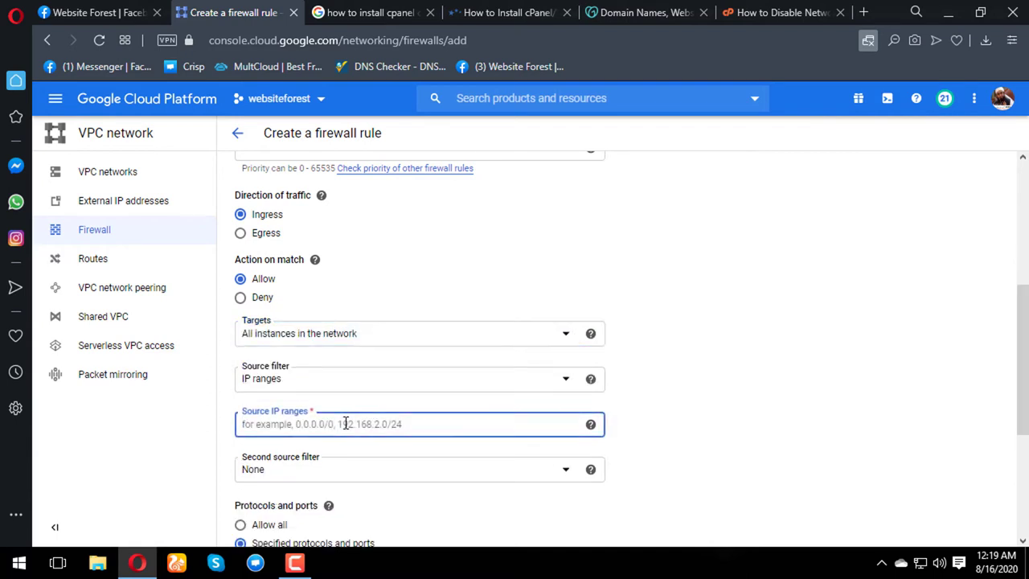
type("0.0.0.0/0")
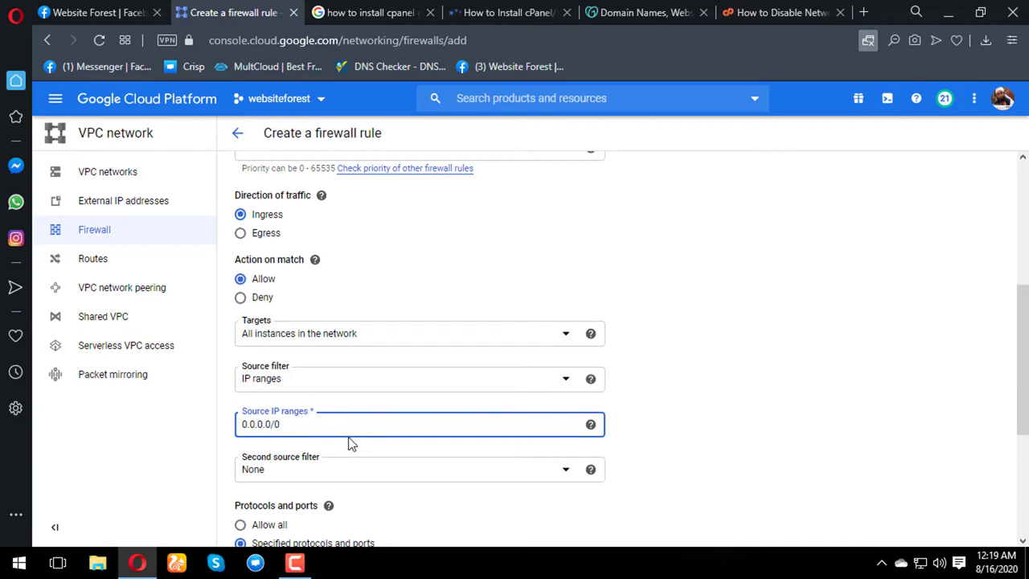
Specify TCP port 2083 for the cpanel rule and create it
scroll(352, 443, "down", 3)
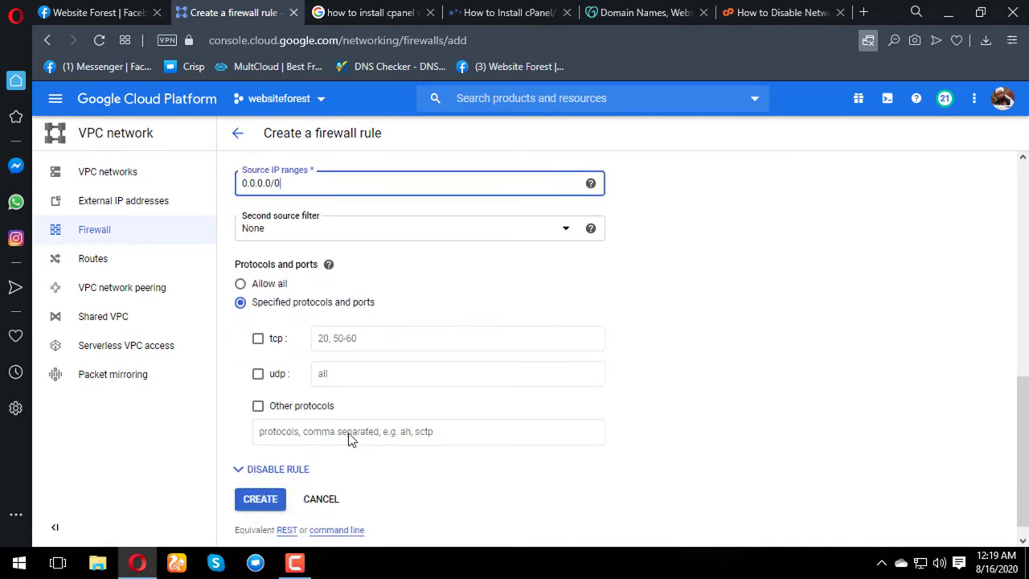
left_click(306, 347)
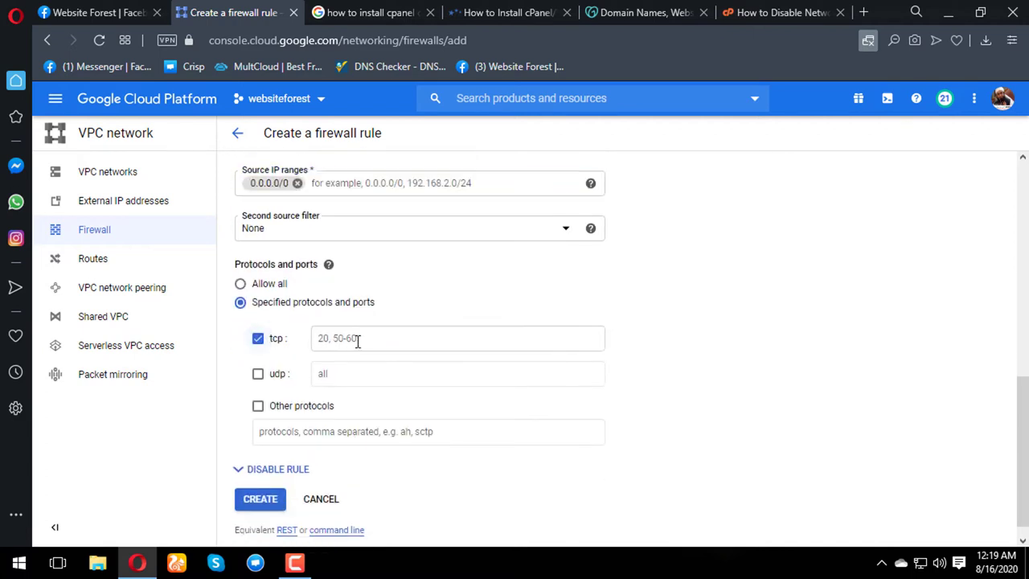
left_click(358, 341)
type("2083")
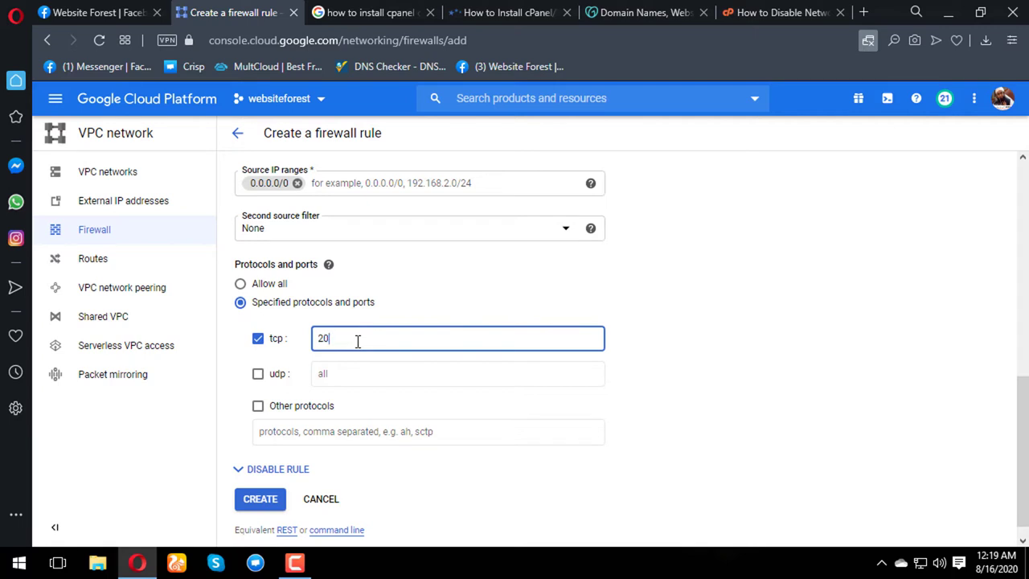
left_click(271, 500)
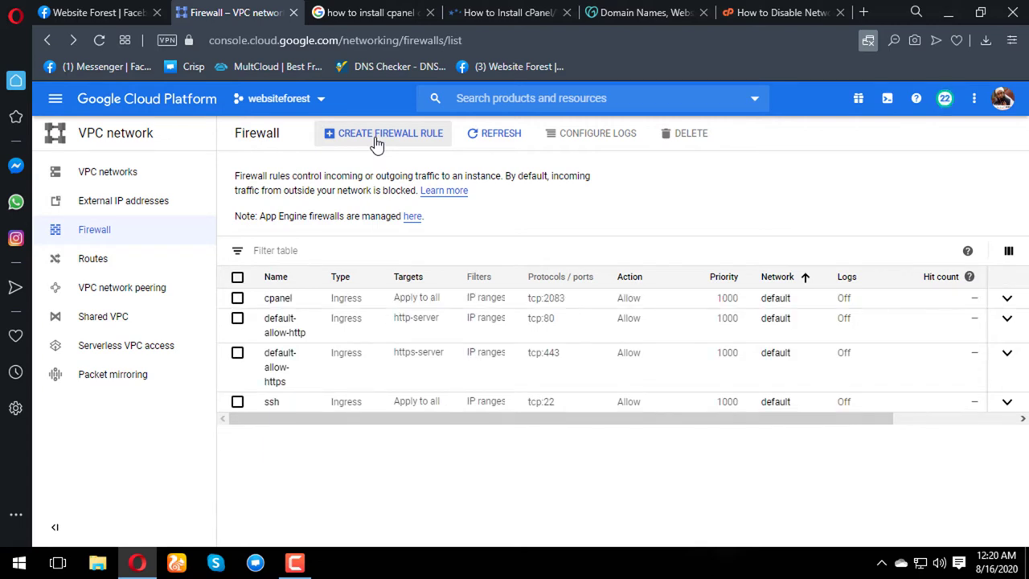
Start a third firewall rule with the name whm and the description whm
left_click(376, 138)
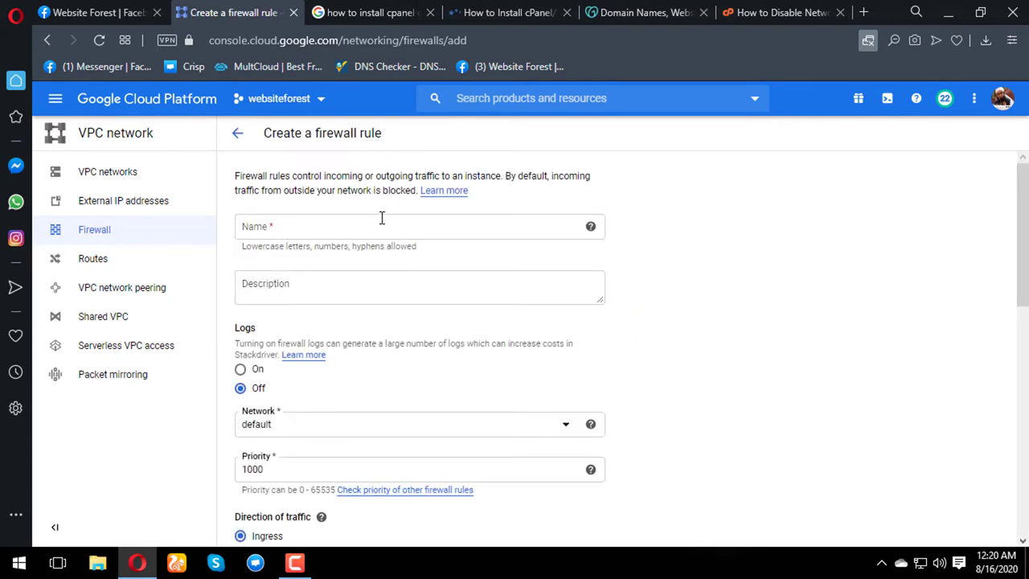
left_click(382, 218)
type("whm")
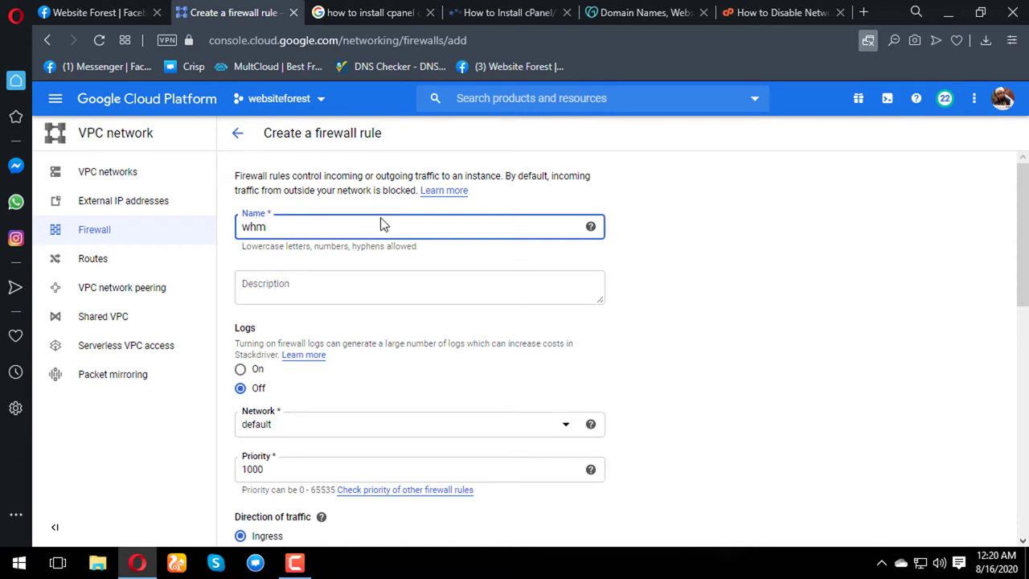
left_click(401, 297)
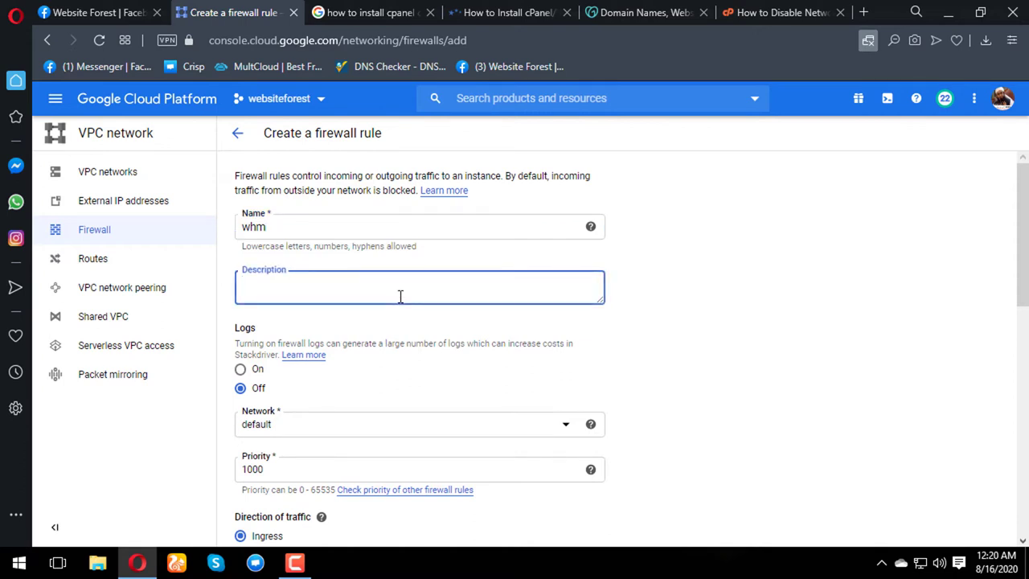
type("whm")
Apply the whm rule to all instances in the network and set its source IP range to 0.0.0.0/0
scroll(399, 296, "down", 3)
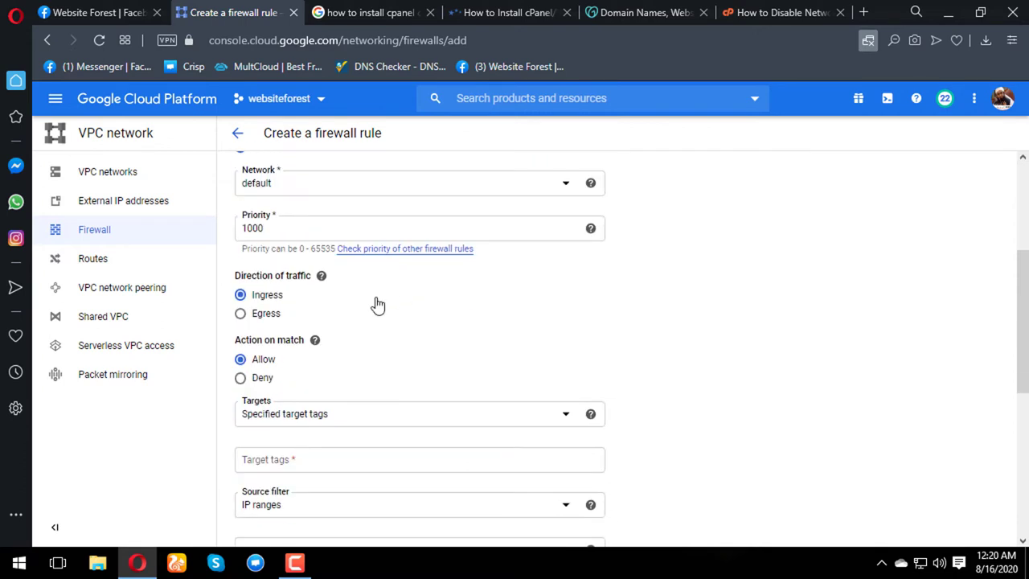
left_click(356, 415)
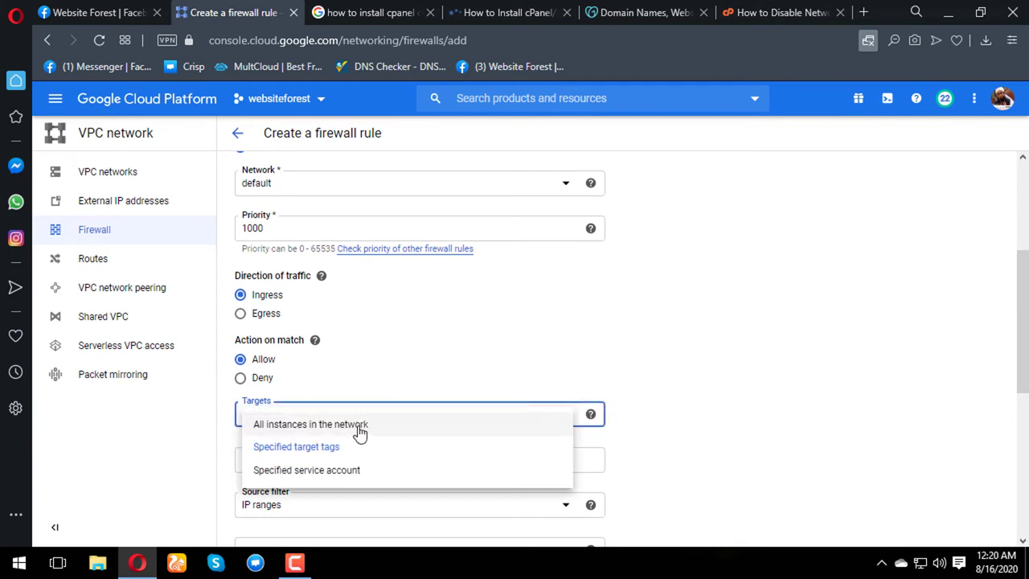
left_click(358, 426)
scroll(353, 427, "down", 1)
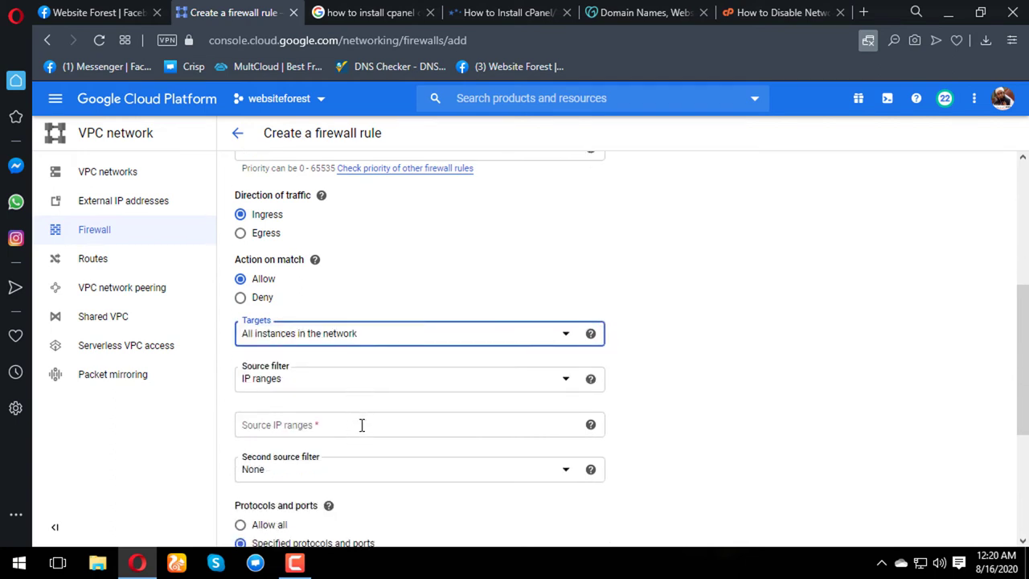
left_click(362, 418)
type("0.0.0.0/")
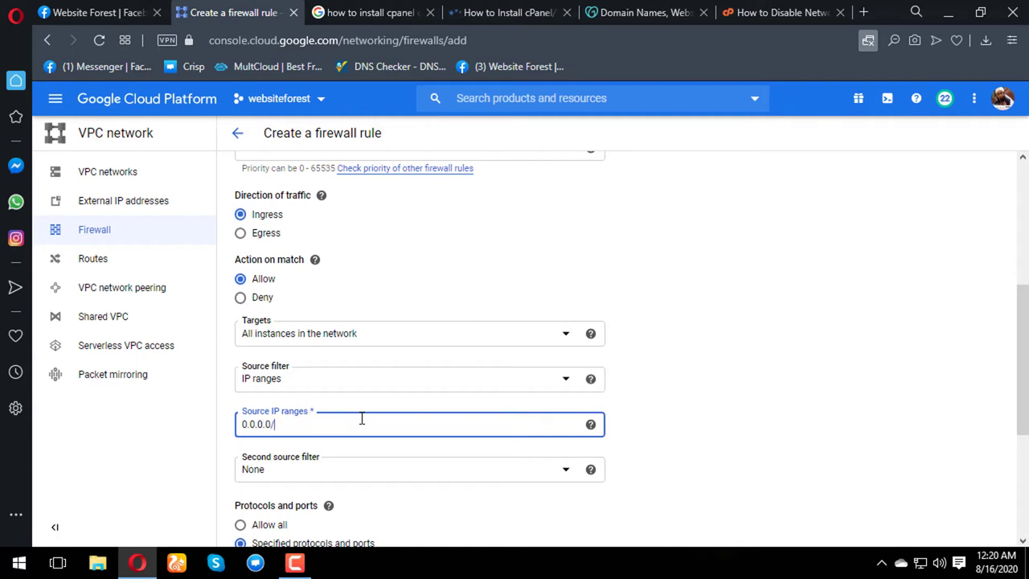
type("0")
Specify TCP port 2087 for the whm firewall rule and create it
scroll(361, 418, "down", 3)
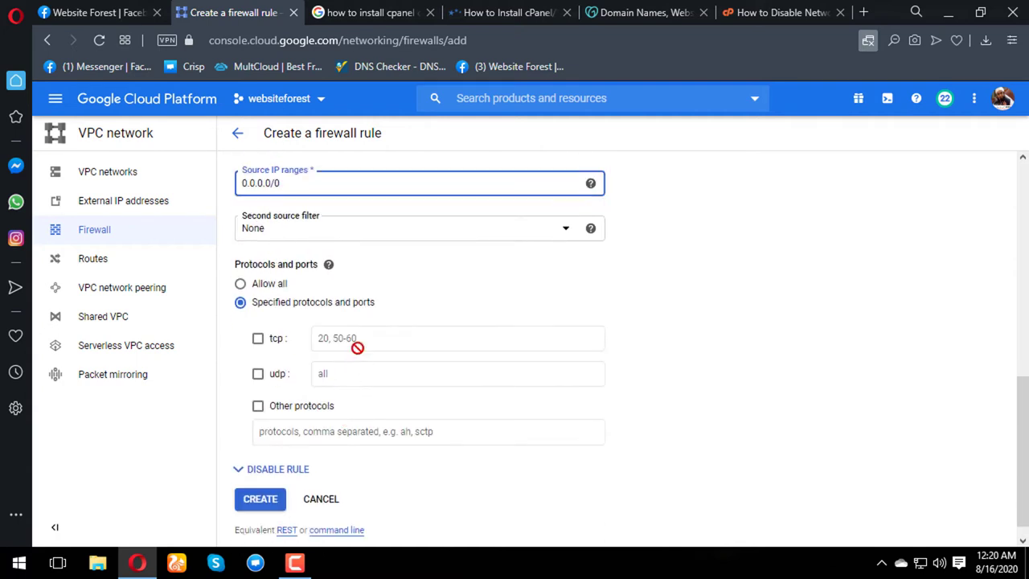
left_click(291, 349)
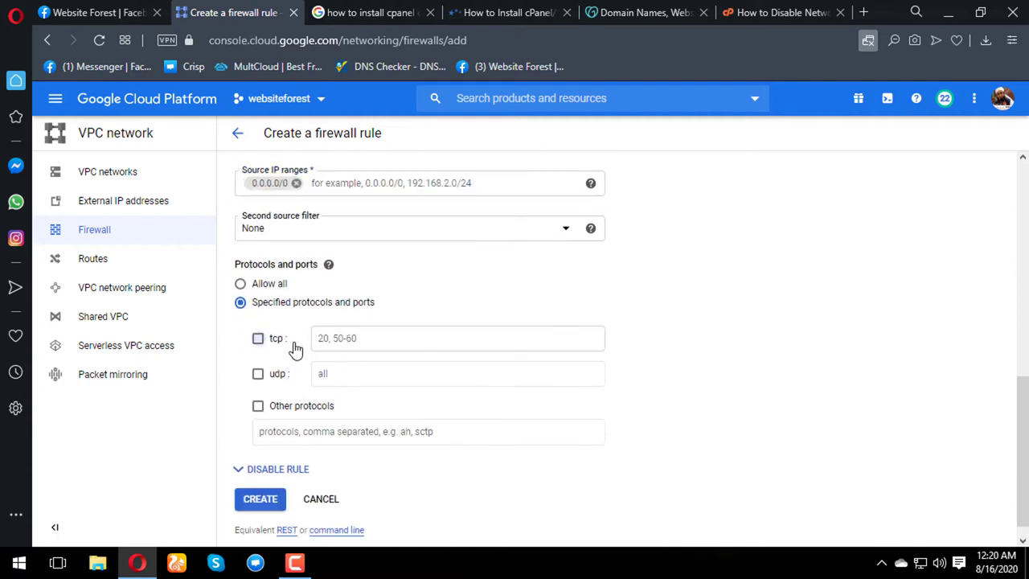
left_click(374, 341)
type("208")
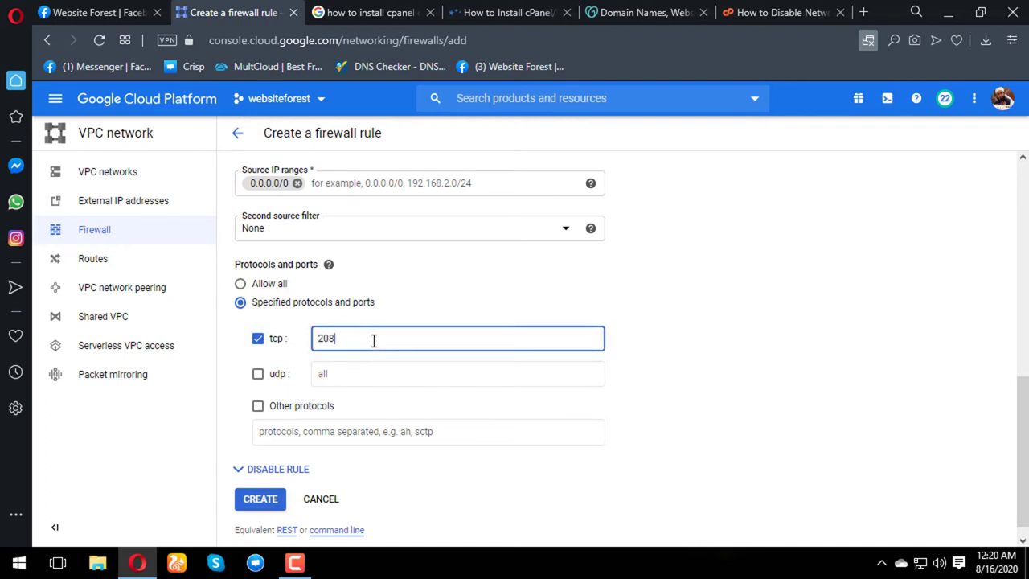
type("7")
left_click(260, 503)
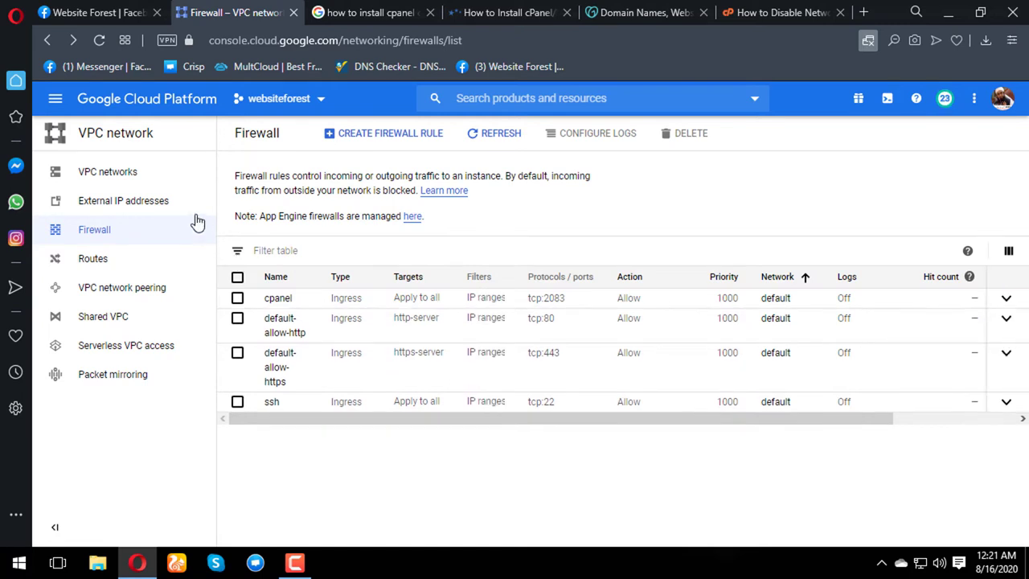
Go to the Compute Engine VM instances and open an SSH session to the websiteforest instance
left_click(56, 100)
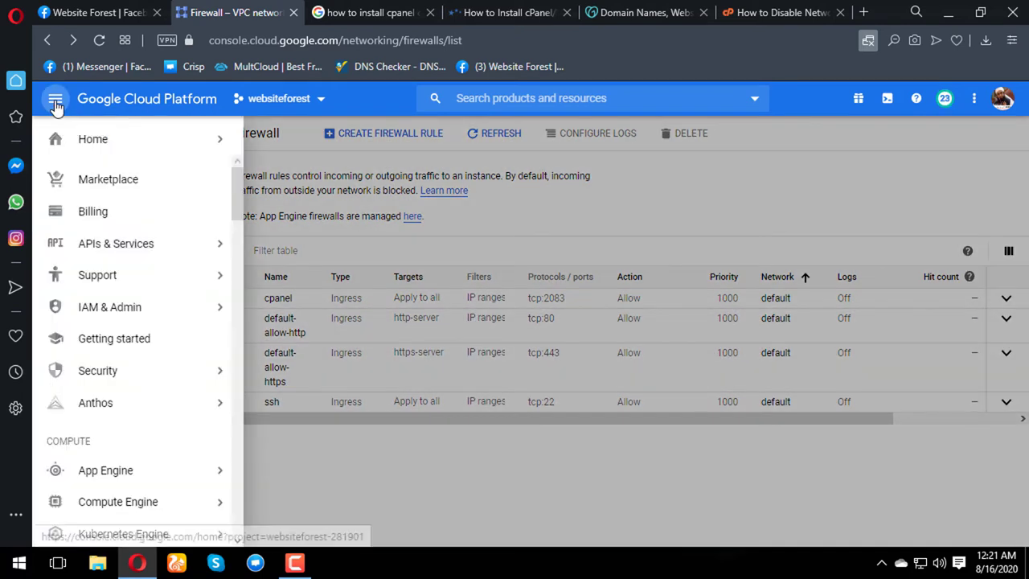
mouse_move(166, 513)
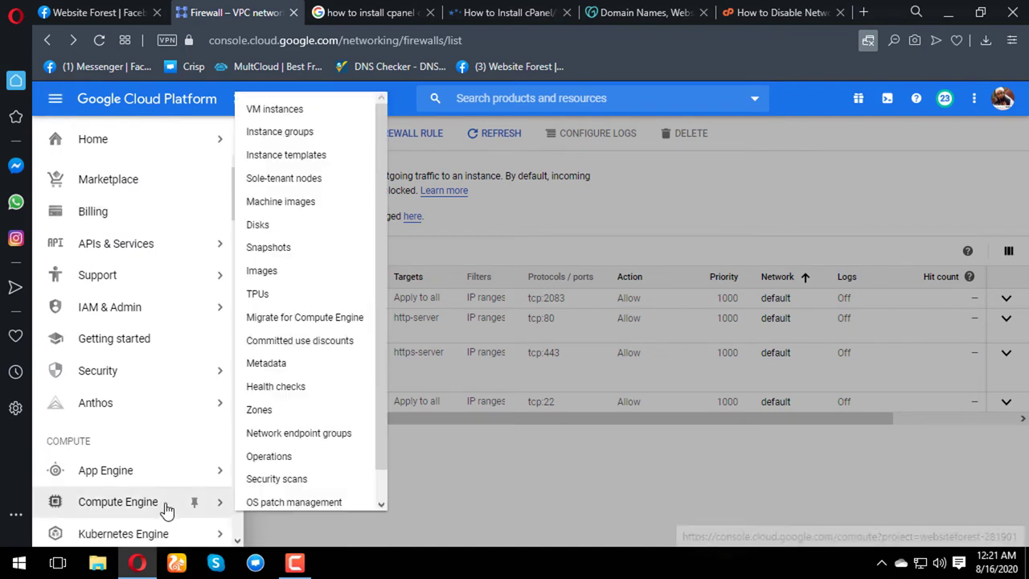
left_click(275, 107)
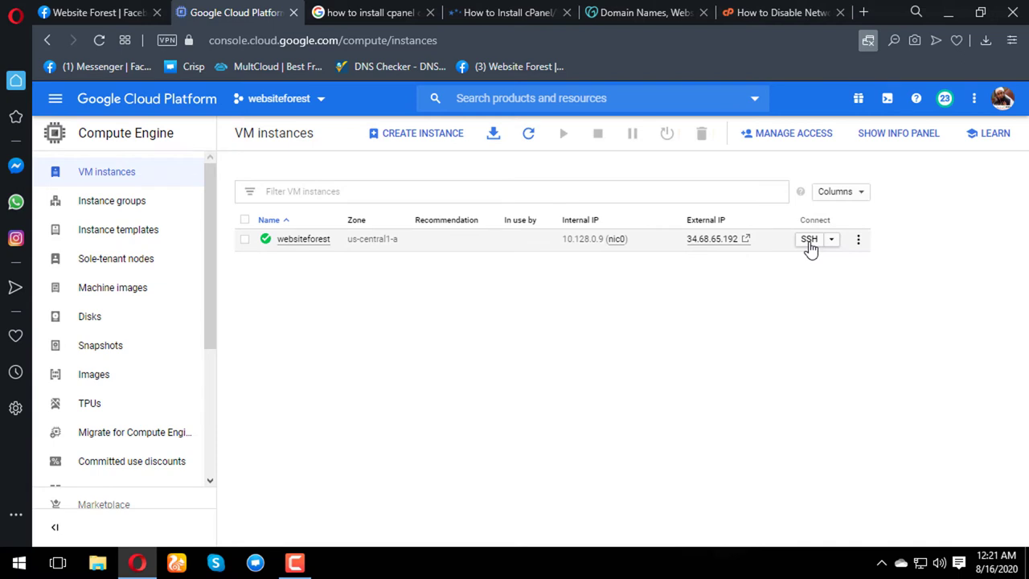
left_click(811, 246)
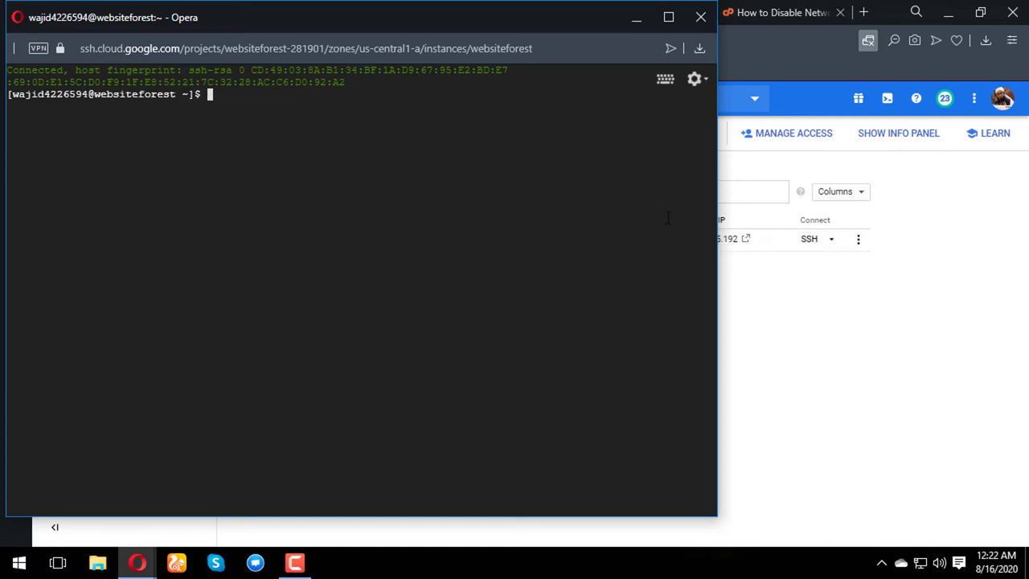
Find the cPanel/WHM installation commands in the HostPresto tutorial for CentOS 7
left_click(768, 13)
left_click(515, 13)
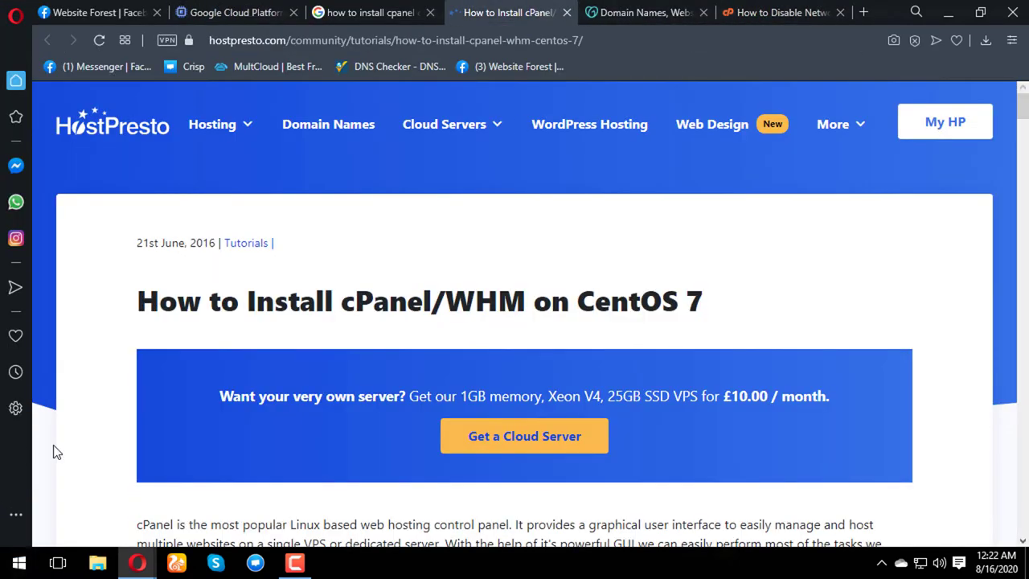
scroll(266, 422, "down", 6)
scroll(263, 415, "down", 7)
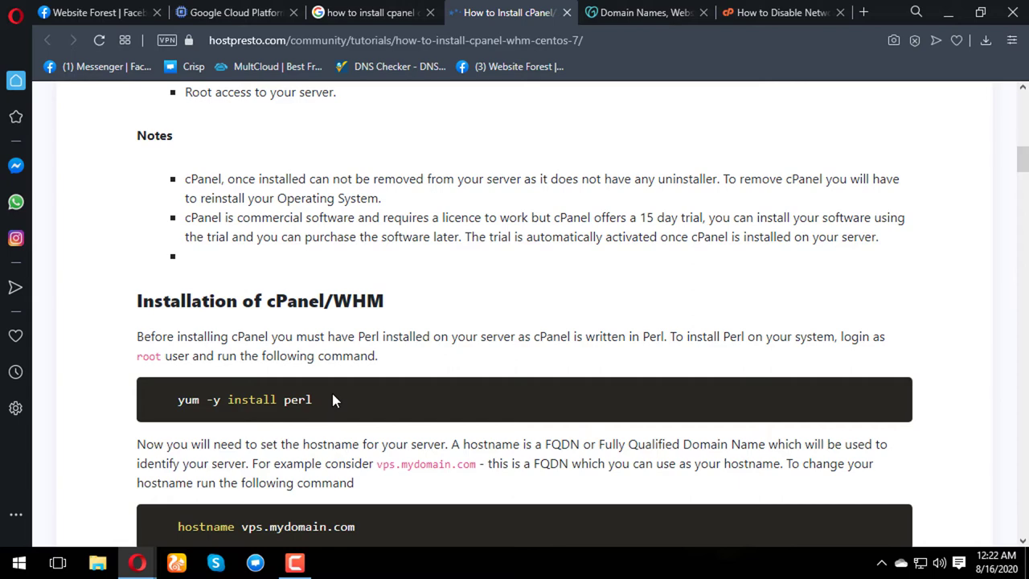
In the SSH terminal, try su sudo and switch to the root user with sudo su
key("alt+Tab")
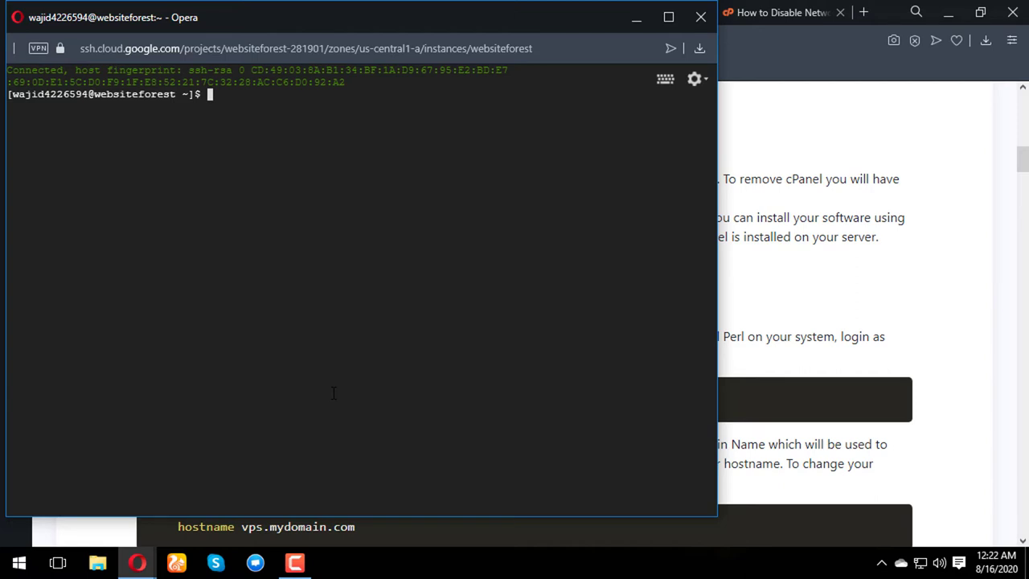
type("sudo")
key("BackSpace")
key("BackSpace")
type("sudo")
key("Return")
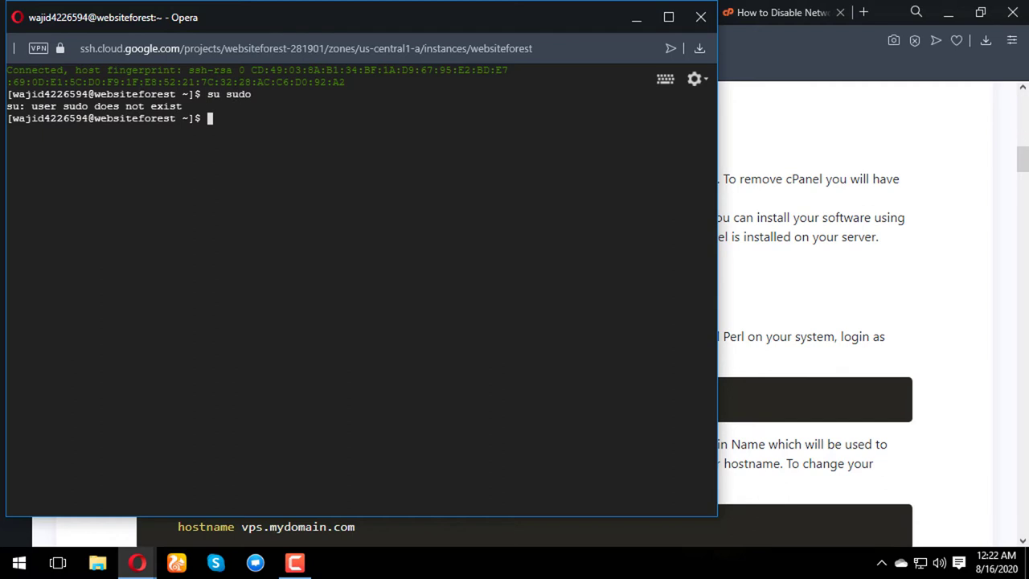
type("sudo su")
key("Return")
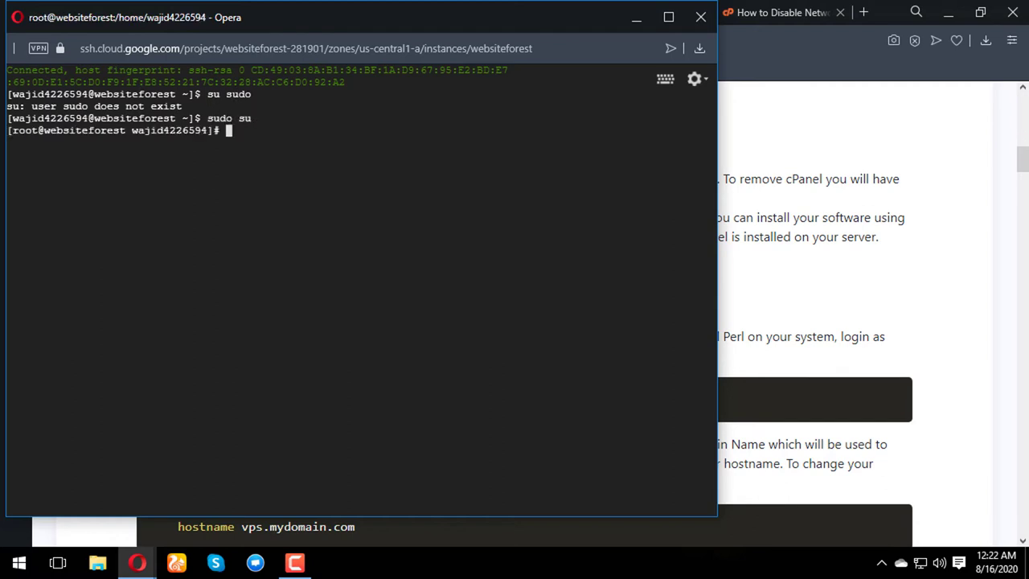
Consult the tutorial's hostname instructions and enter the hostname command in the SSH terminal
key("alt+Tab")
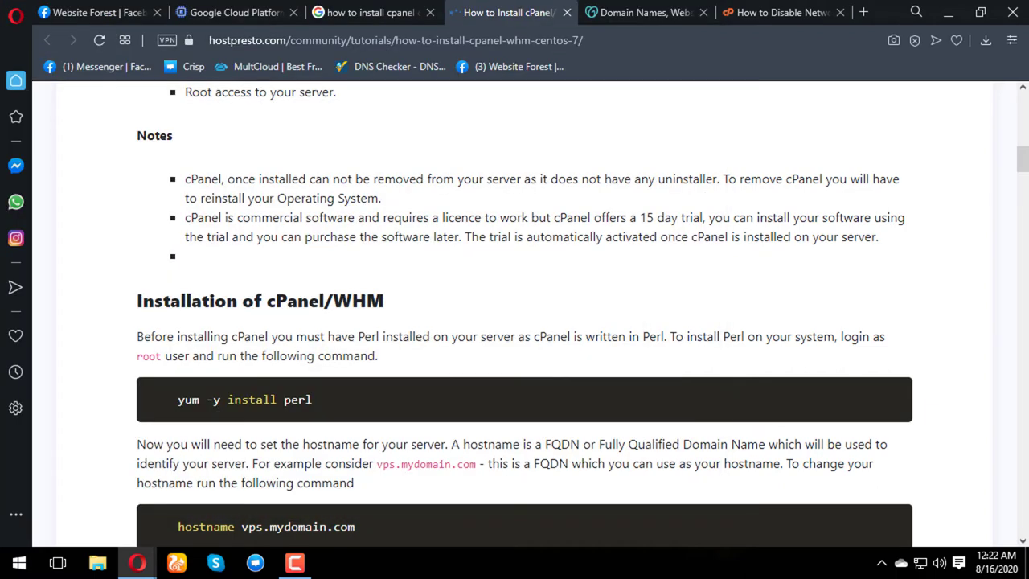
scroll(321, 390, "down", 1)
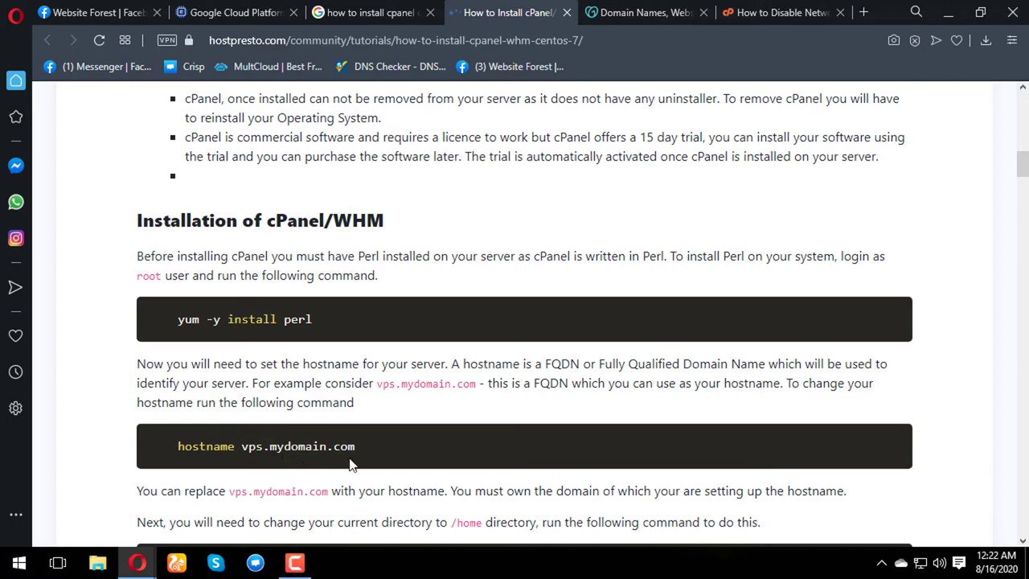
key("alt+Tab")
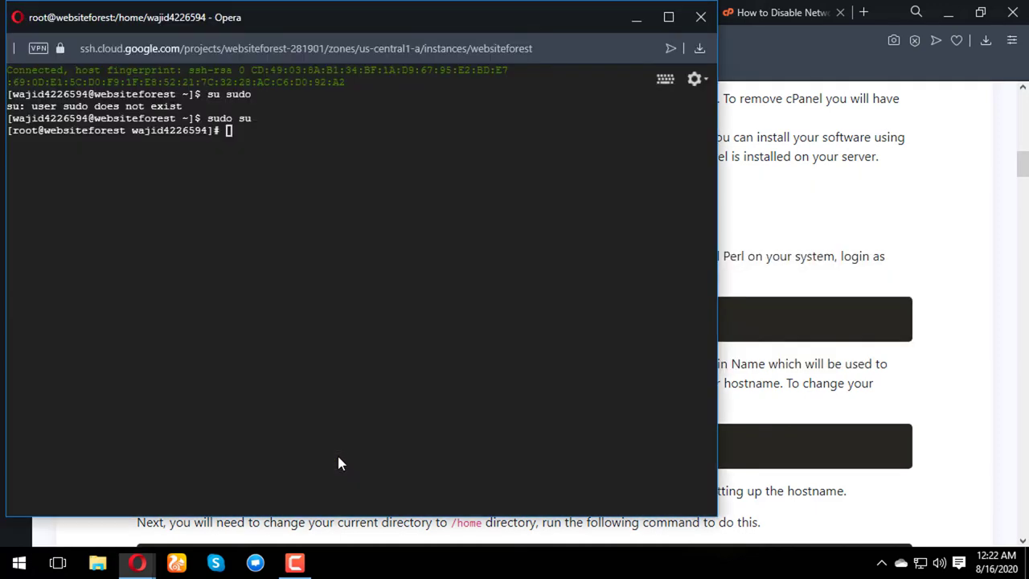
type("hostn")
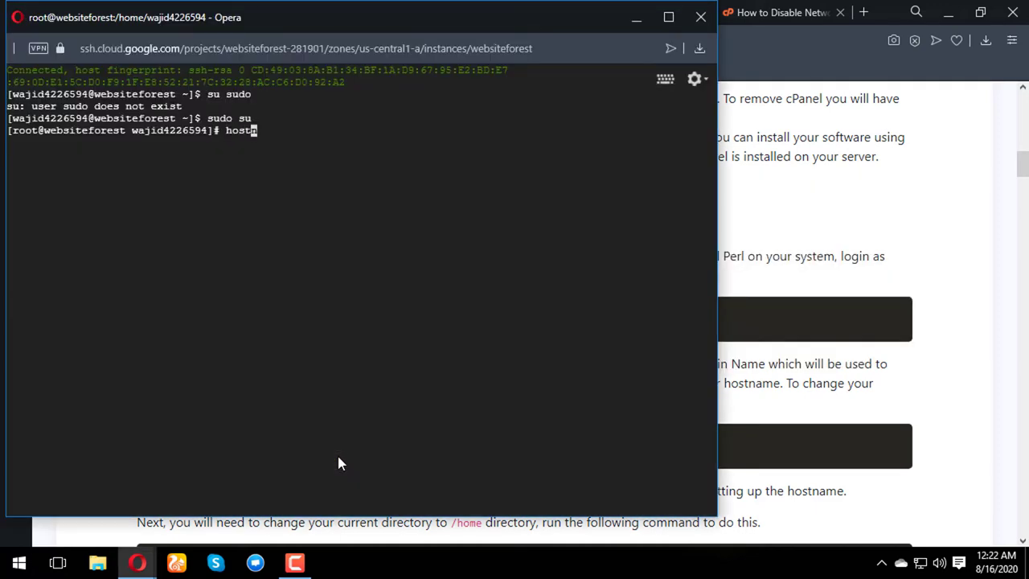
type("ame my")
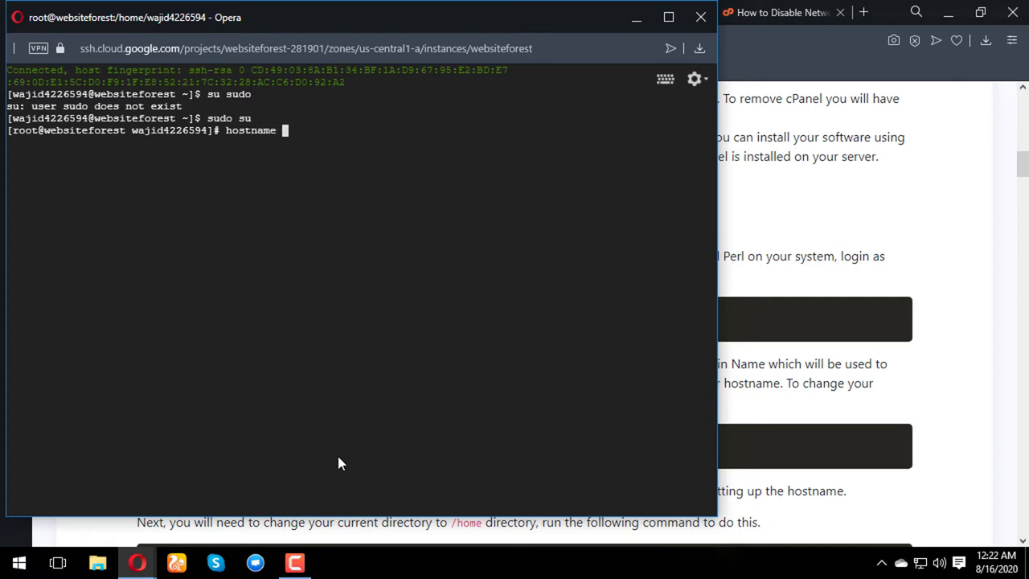